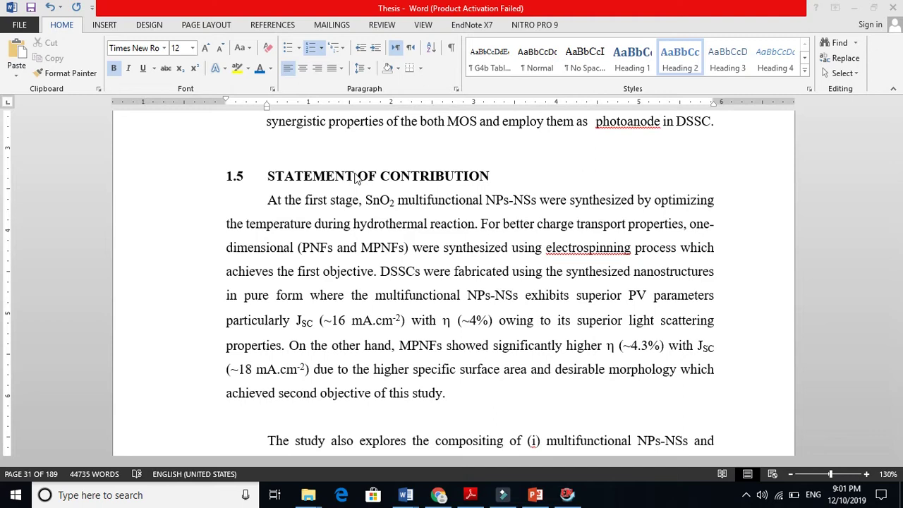
- Place the cursor at several points in the Statement of Contribution heading
click(381, 177)
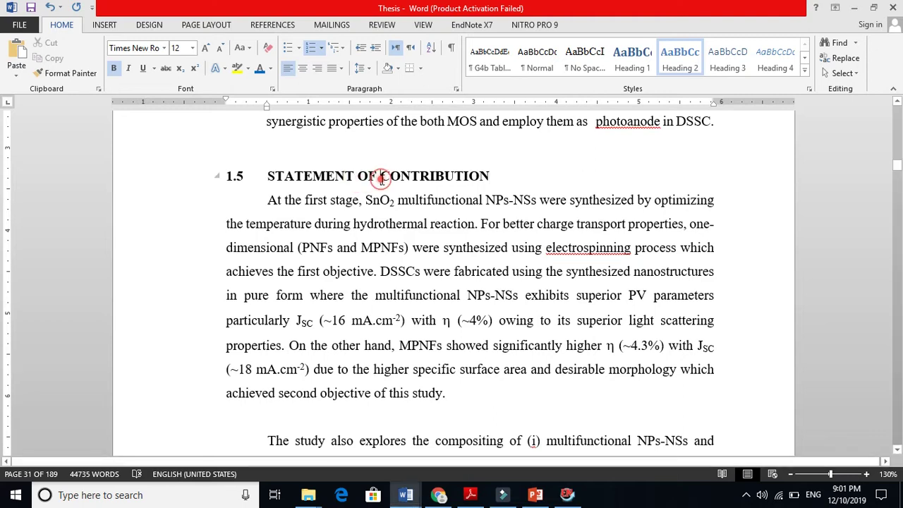
click(428, 175)
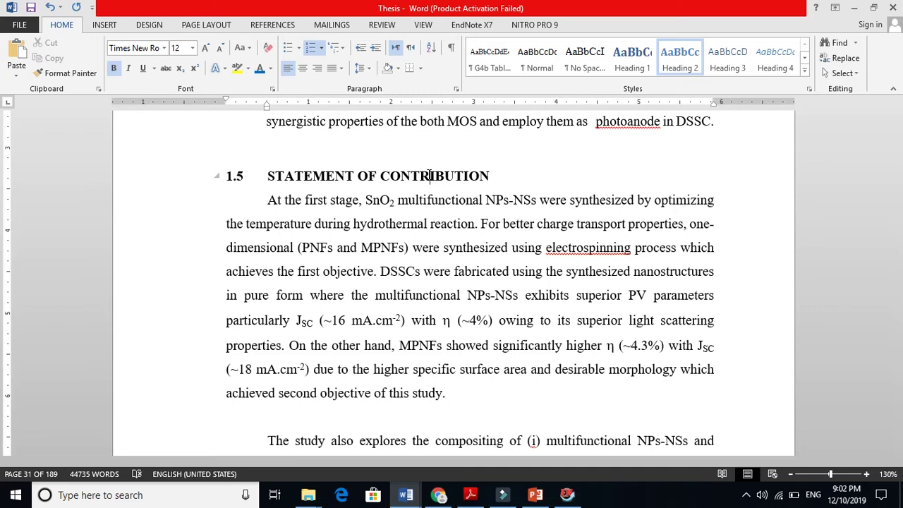
click(314, 176)
click(388, 175)
- Step the cursor through the paragraph's first sentence to the end of 'hydrothermal reaction.'
click(274, 203)
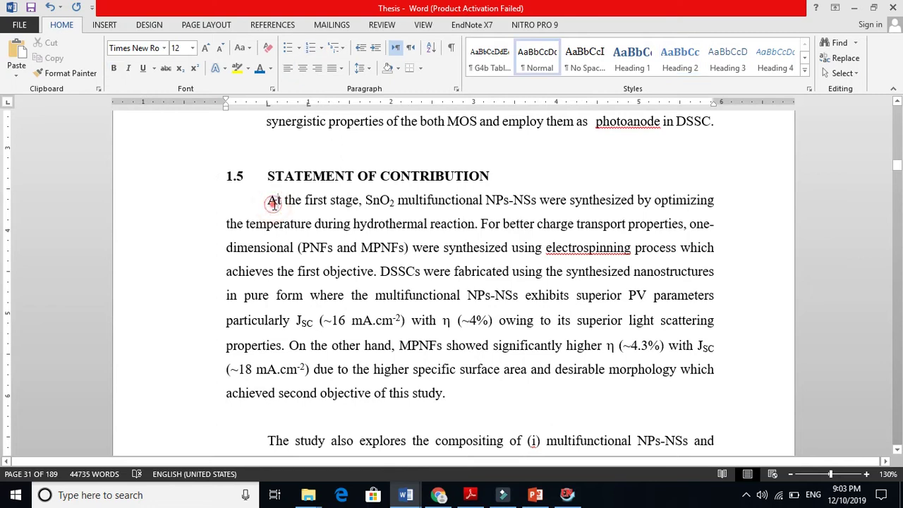
drag(274, 203, 329, 205)
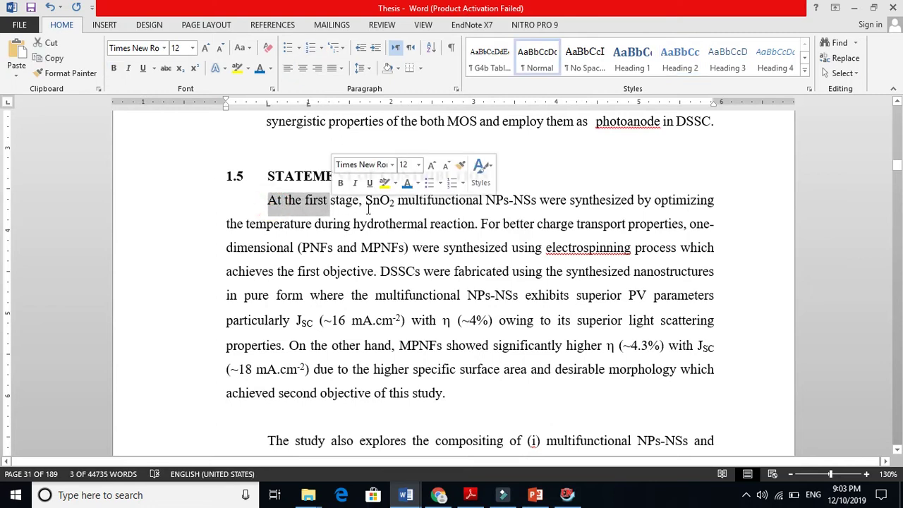
click(365, 204)
click(426, 200)
click(498, 204)
click(524, 204)
click(589, 205)
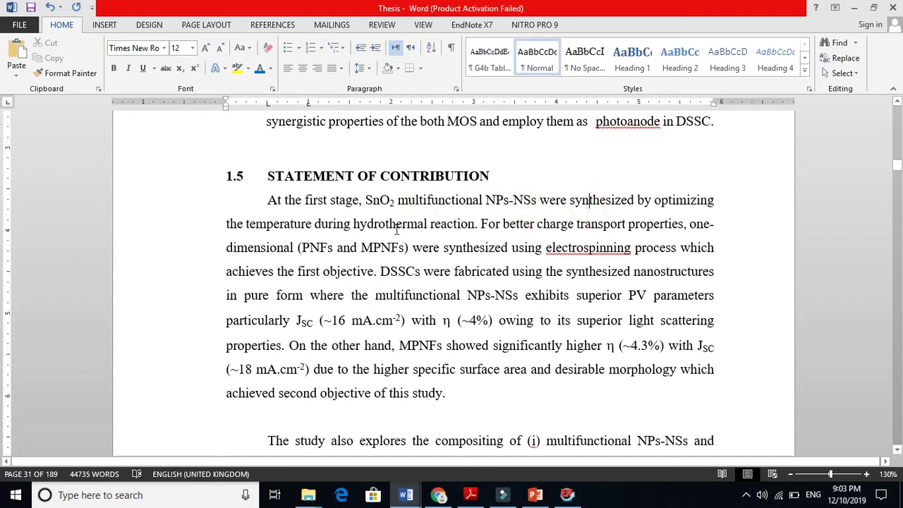
click(297, 226)
click(479, 226)
- Give the sentence 'At the first stage … hydrothermal reaction.' a yellow highlight
drag(478, 225, 267, 200)
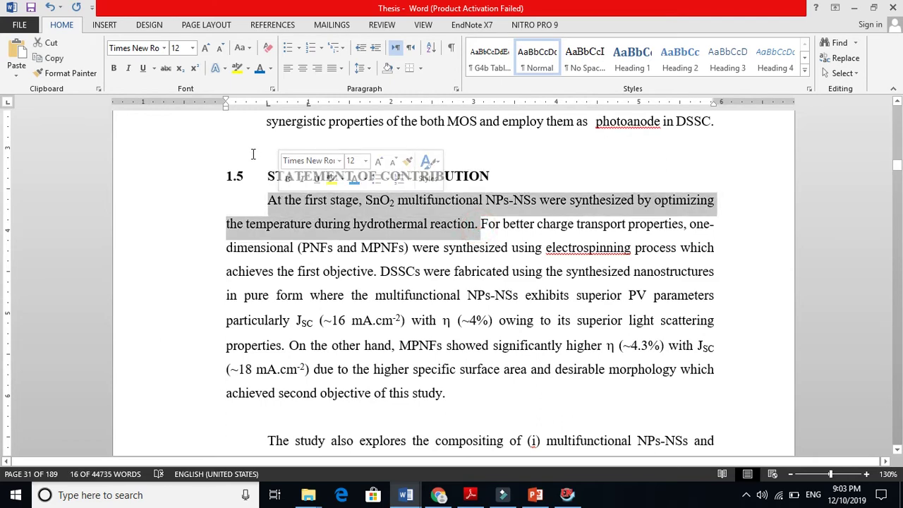
click(237, 68)
click(497, 240)
key(ctrl+Up)
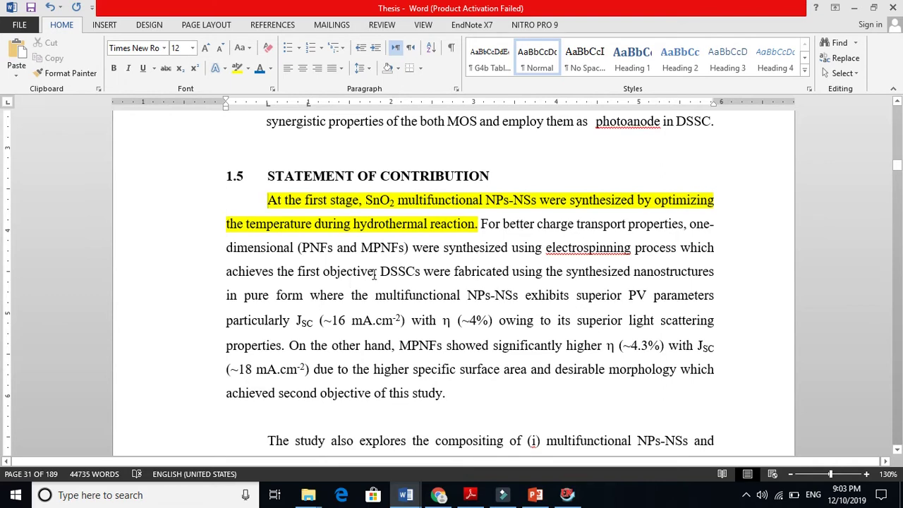
- Highlight the sentence ending 'achieves the first objective' bright green, replacing the mistaken dark blue
drag(375, 273, 480, 227)
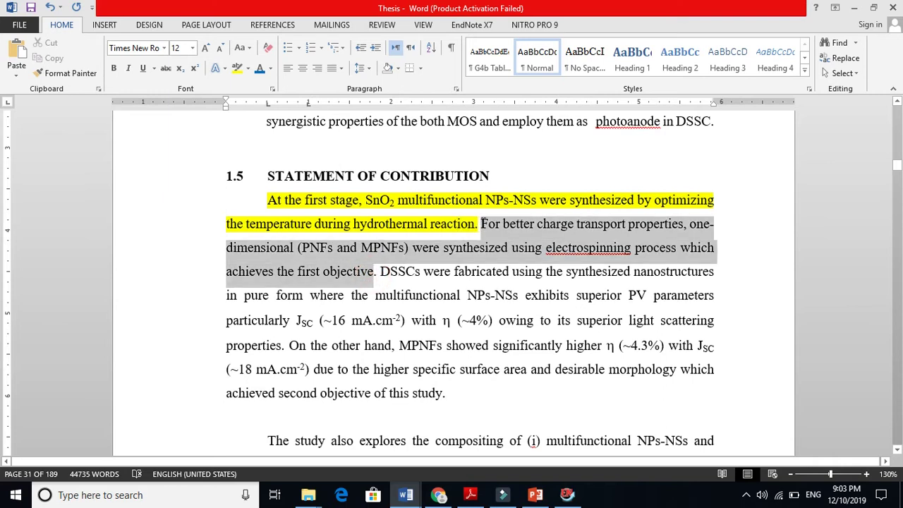
click(249, 68)
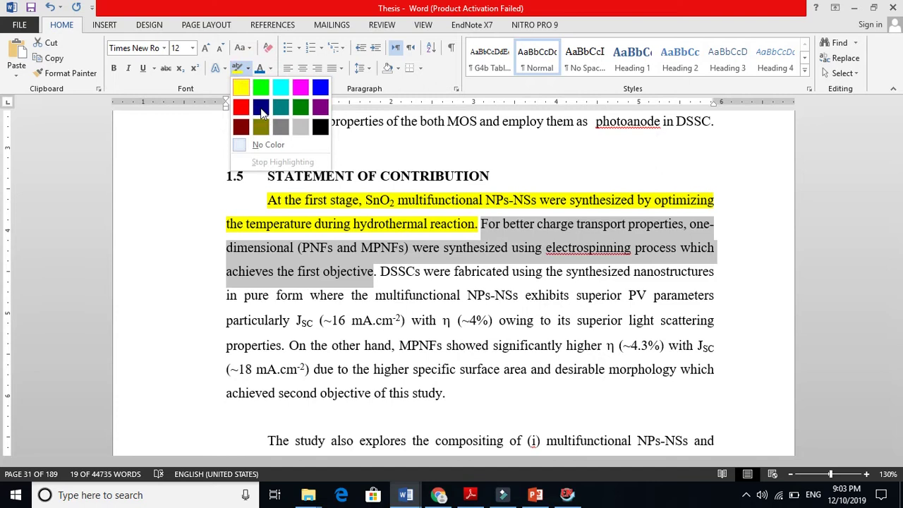
click(284, 92)
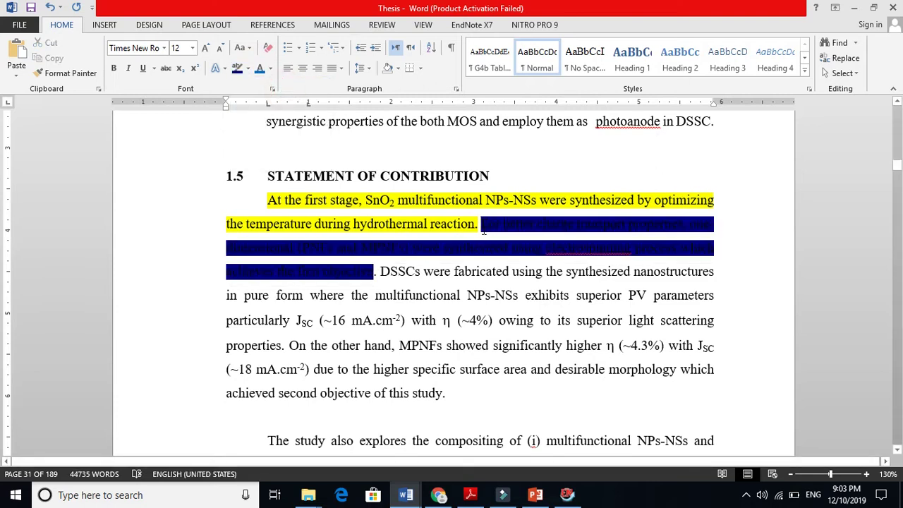
drag(481, 225, 393, 263)
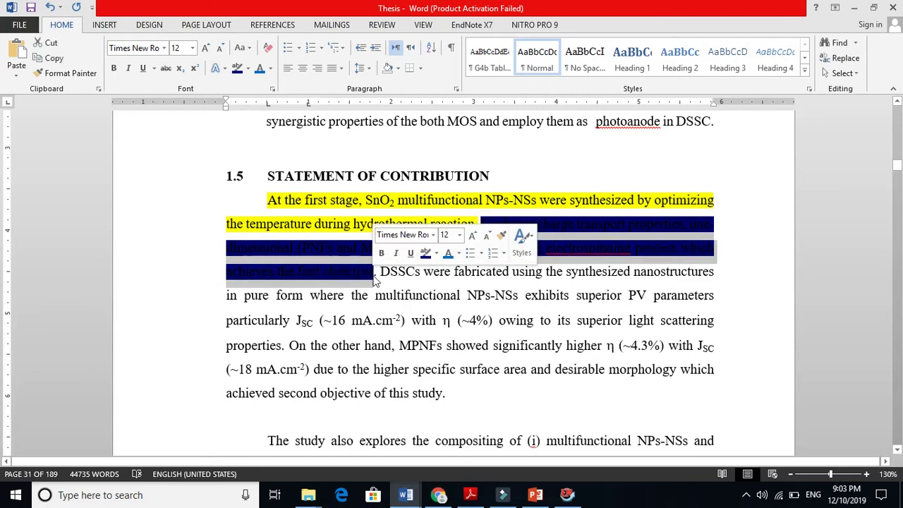
click(247, 69)
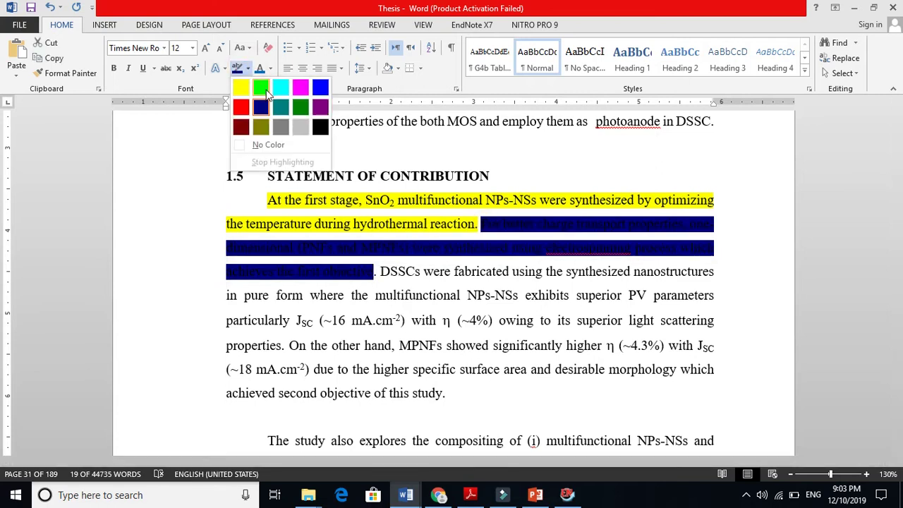
click(256, 84)
click(426, 257)
click(448, 274)
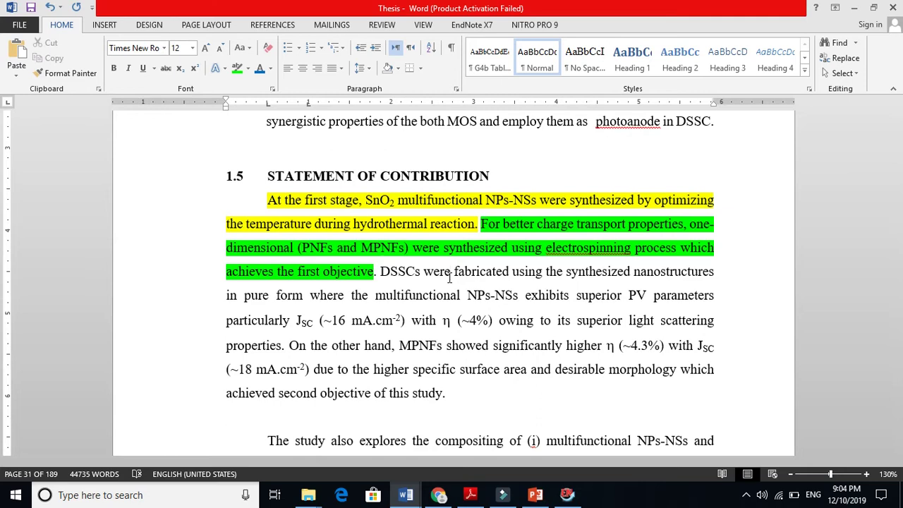
- Move the cursor along the 'DSSCs were fabricated…' sentence from DSSCs to PV
click(391, 273)
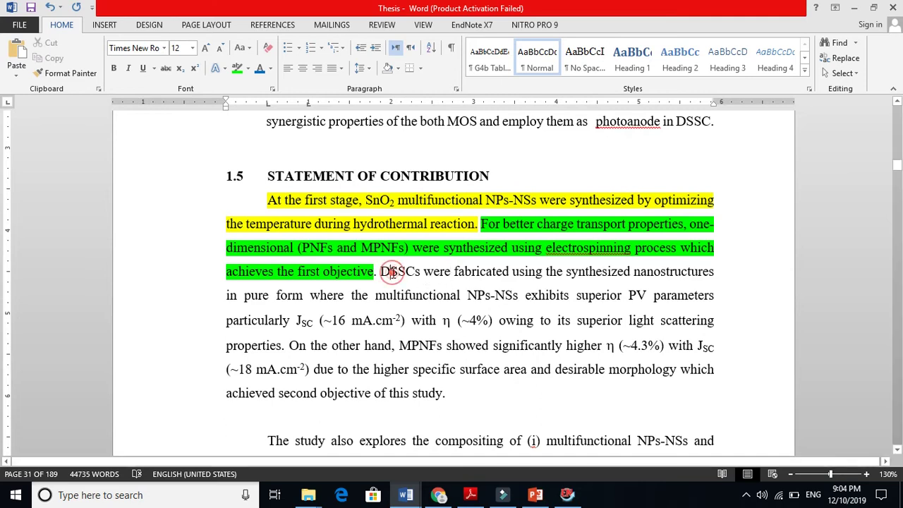
click(424, 273)
click(405, 274)
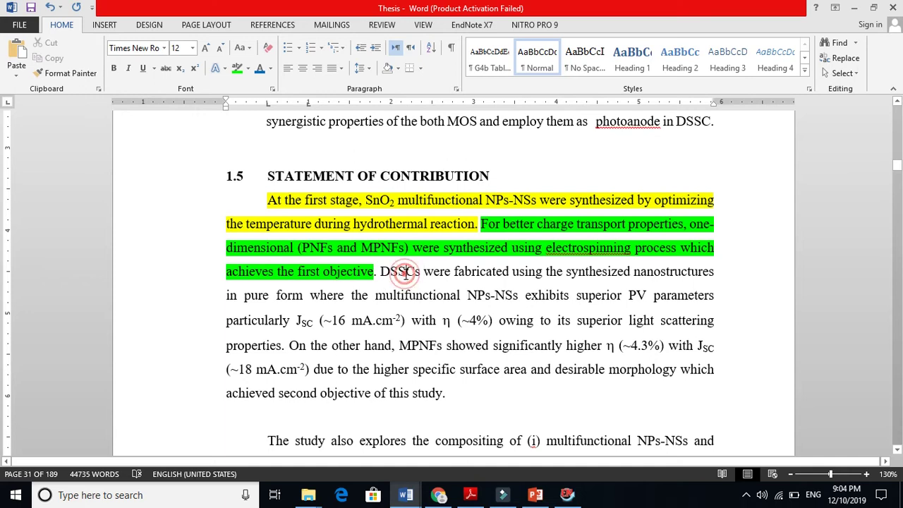
click(495, 271)
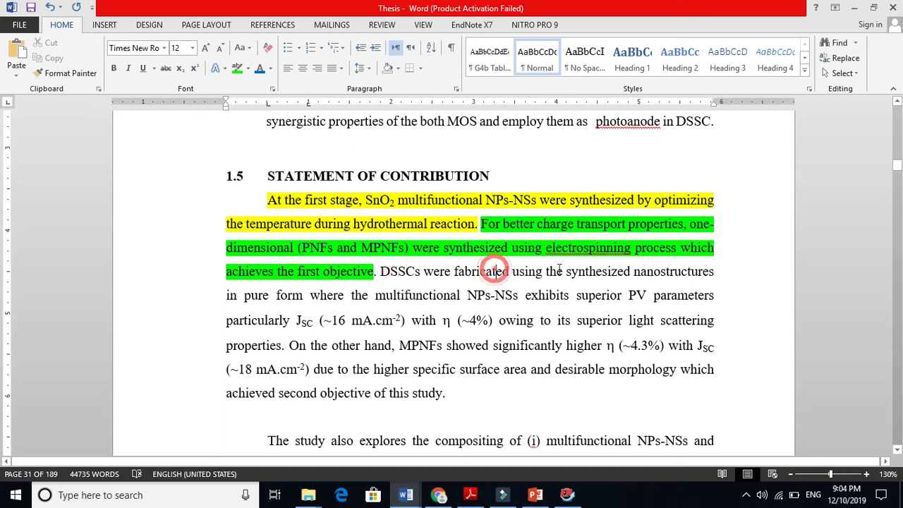
click(283, 296)
click(362, 296)
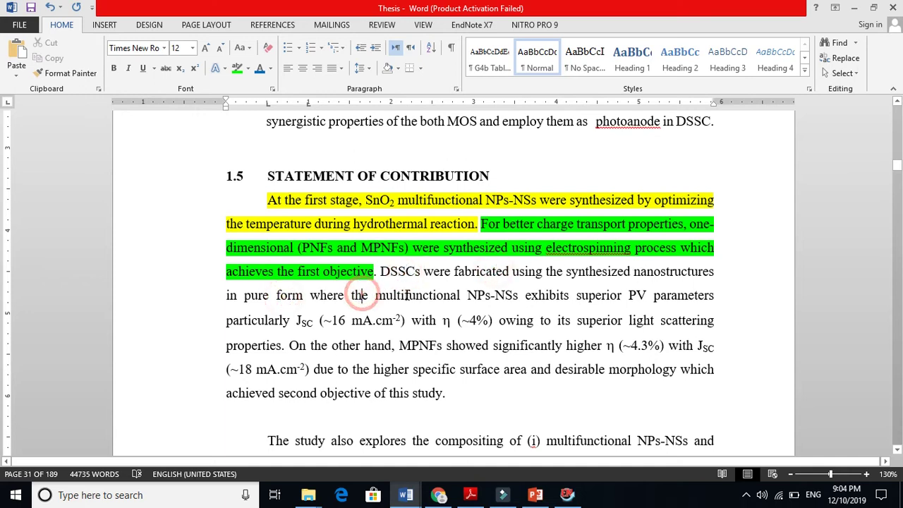
click(521, 294)
click(599, 294)
click(636, 296)
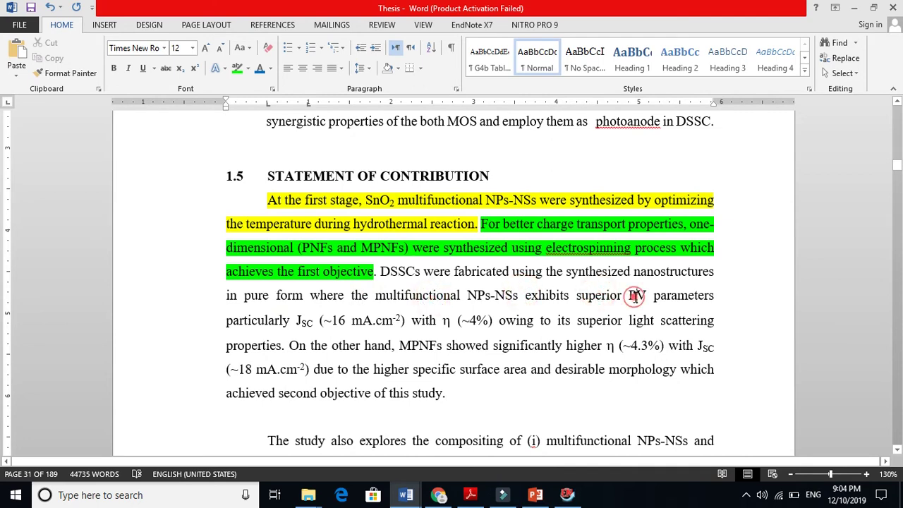
- Select the 'DSSCs were fabricated…' sentence and change its font colour to blue
double_click(309, 326)
click(362, 325)
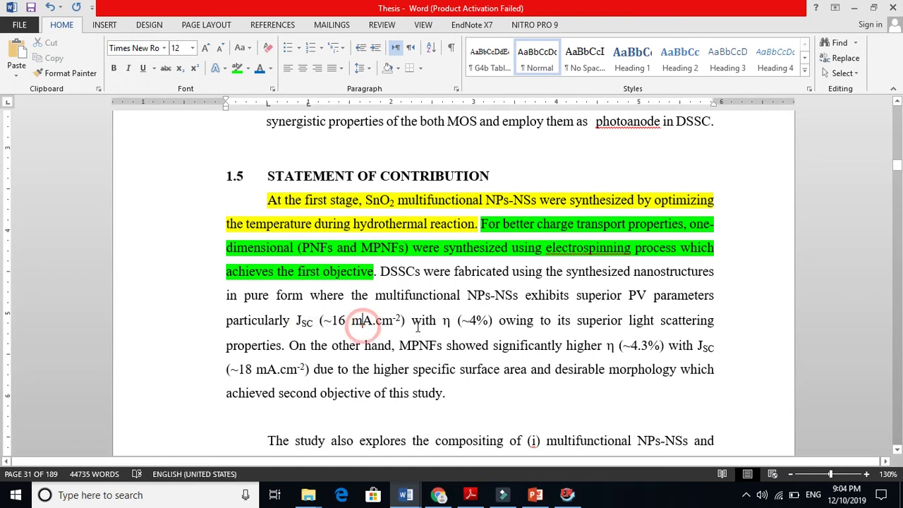
double_click(448, 325)
click(532, 319)
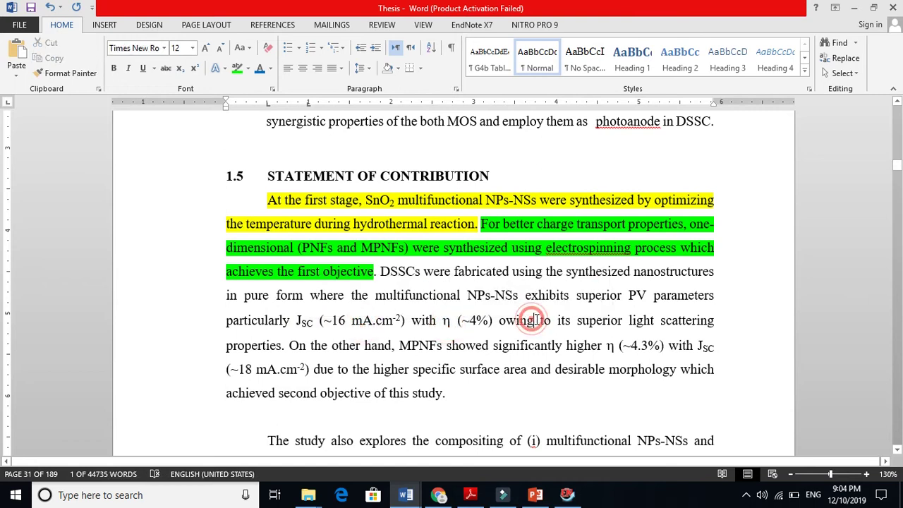
click(596, 321)
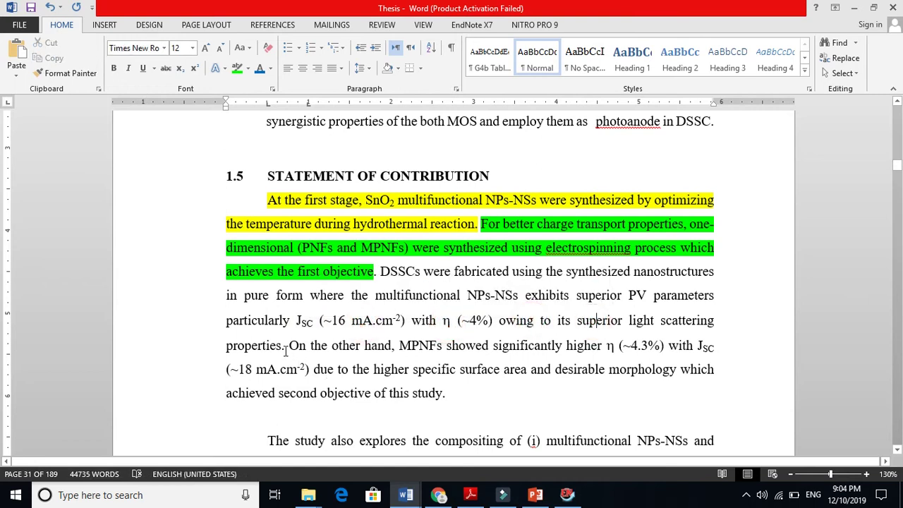
drag(282, 347, 375, 272)
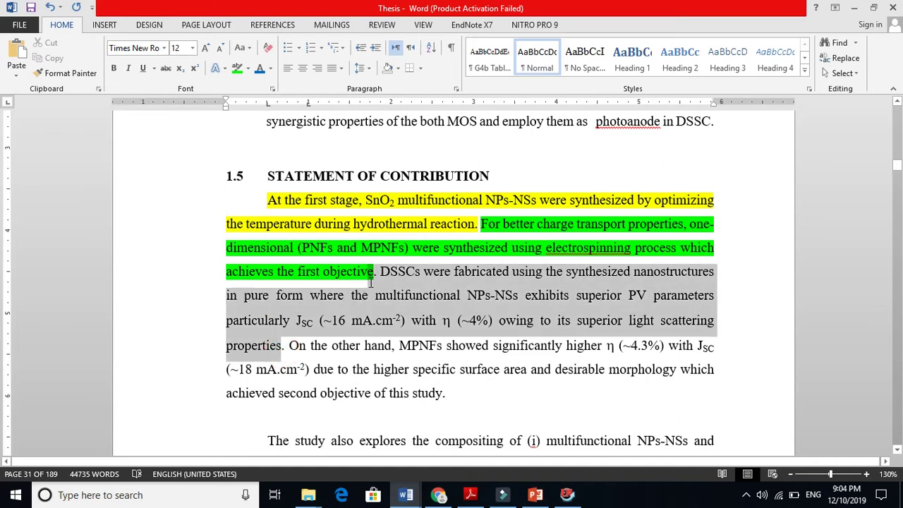
click(261, 70)
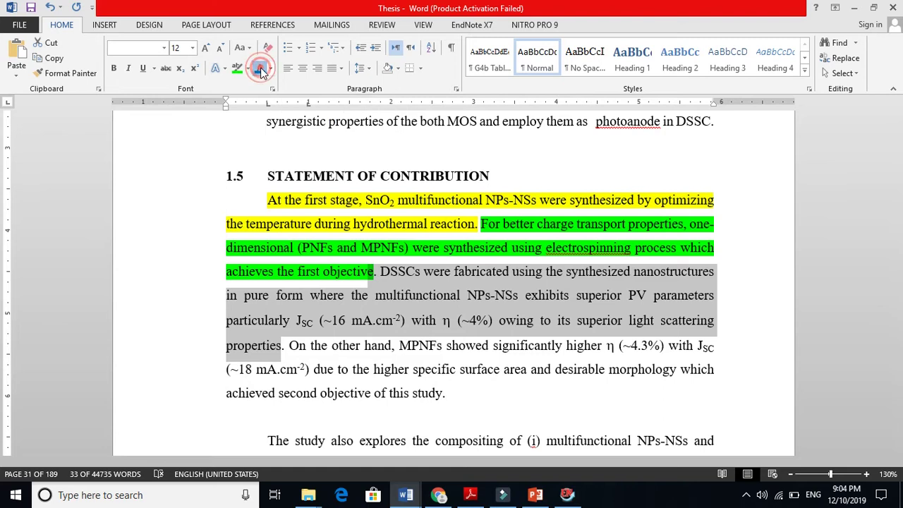
click(435, 282)
- Review the text by selecting 'multifunctional NPs-NSs' and 'MPNFs' in the later sentences
click(471, 279)
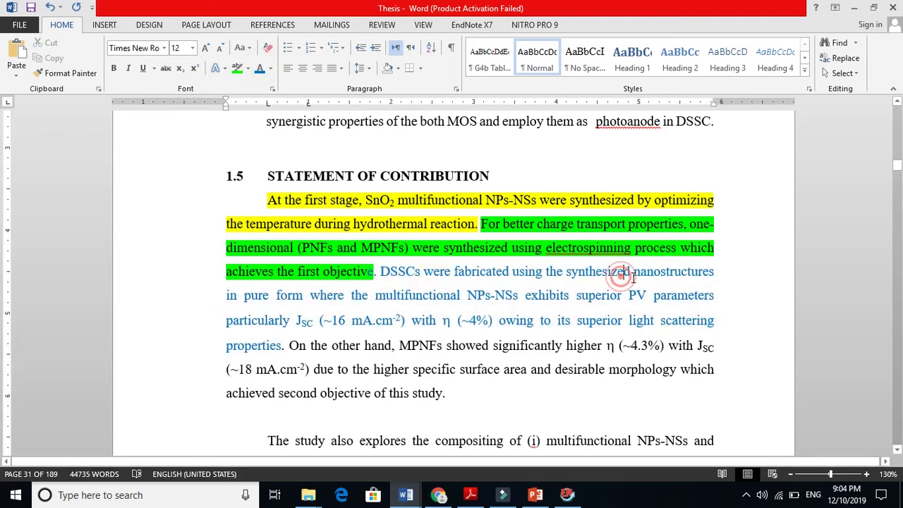
click(390, 297)
drag(390, 298, 521, 296)
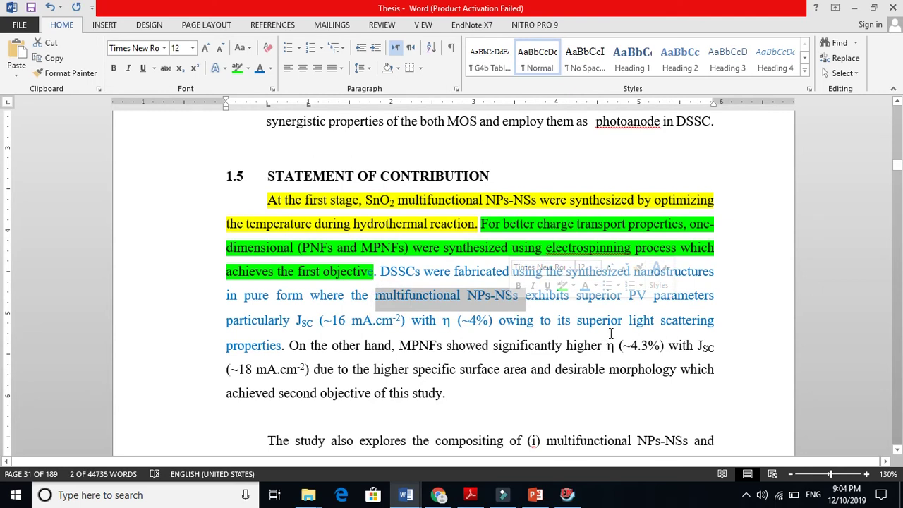
click(372, 347)
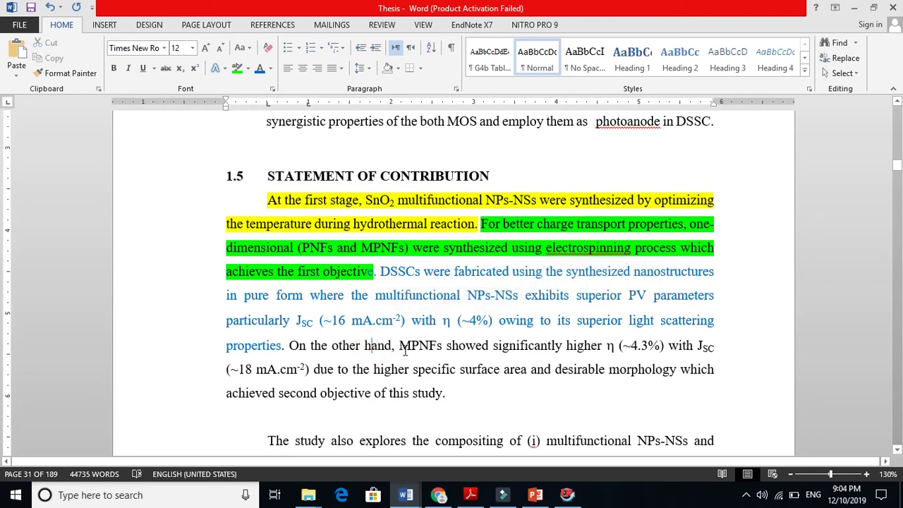
double_click(405, 347)
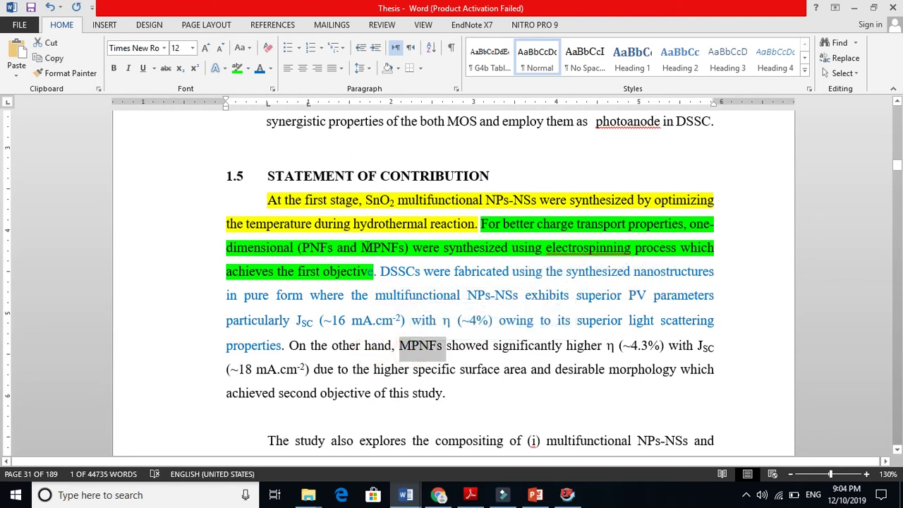
click(535, 346)
click(575, 349)
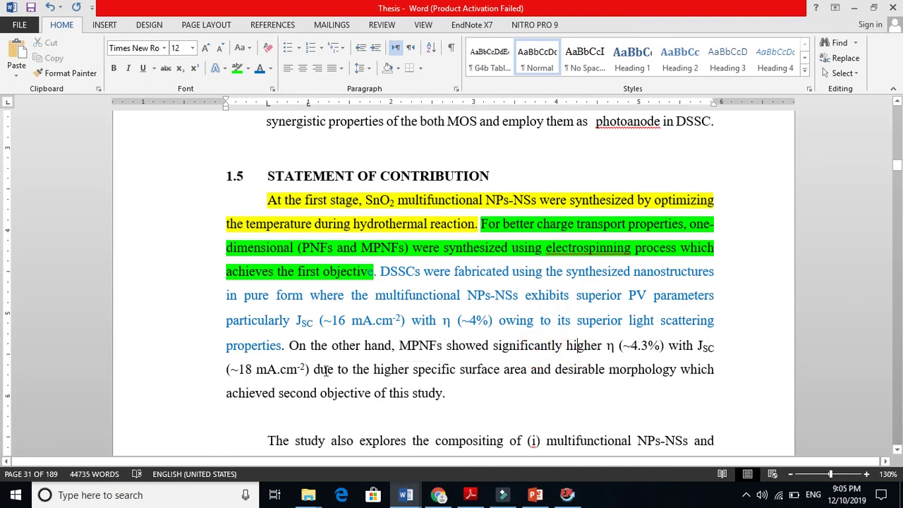
click(495, 372)
- Give the sentence 'On the other hand … this study.' a red highlight
drag(447, 395, 290, 349)
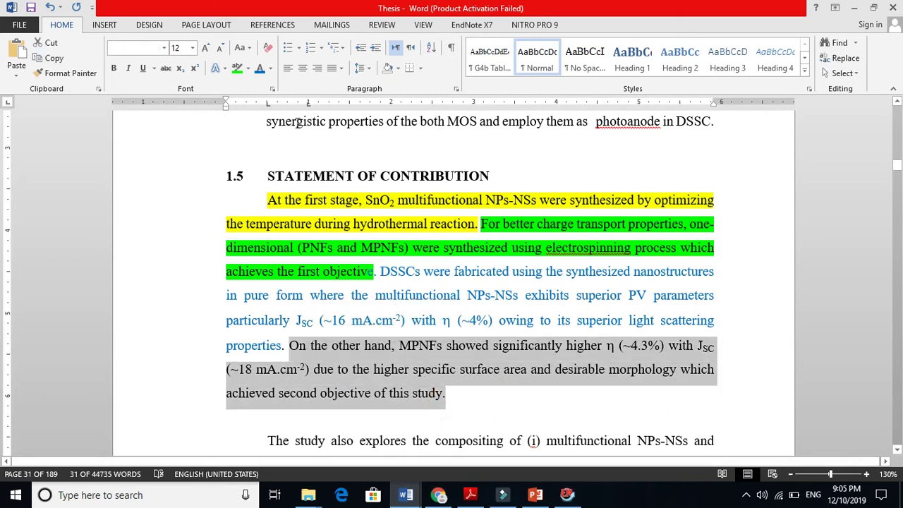
click(248, 68)
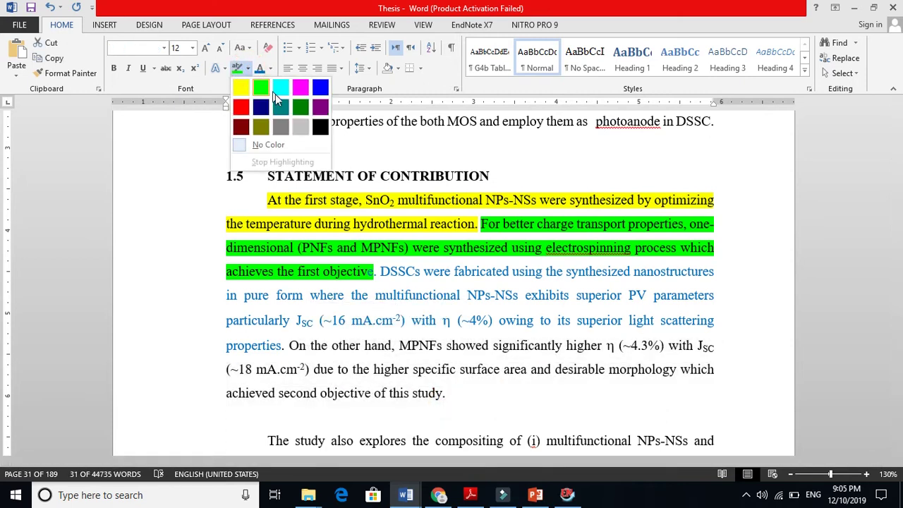
click(241, 107)
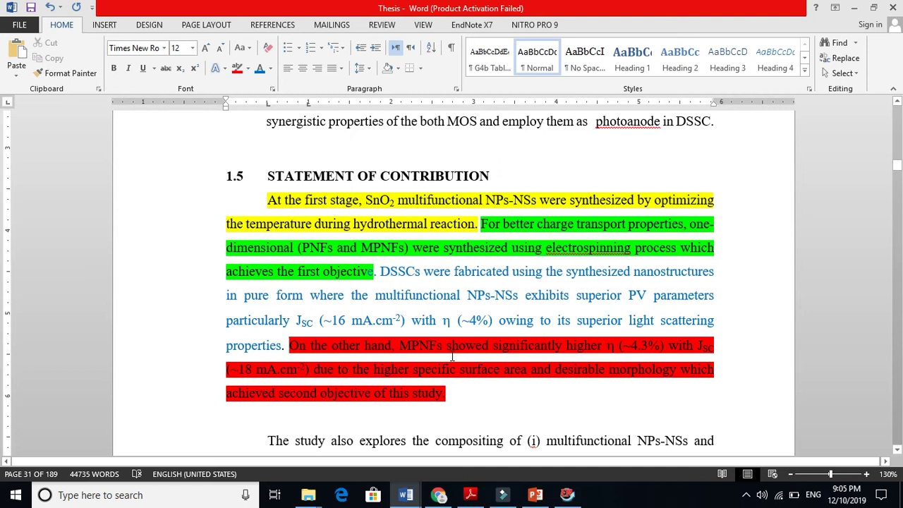
double_click(415, 345)
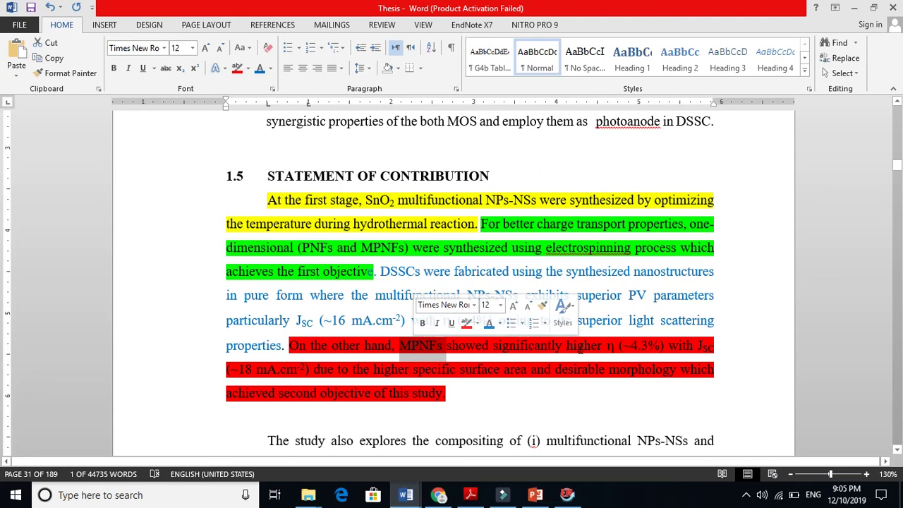
click(640, 346)
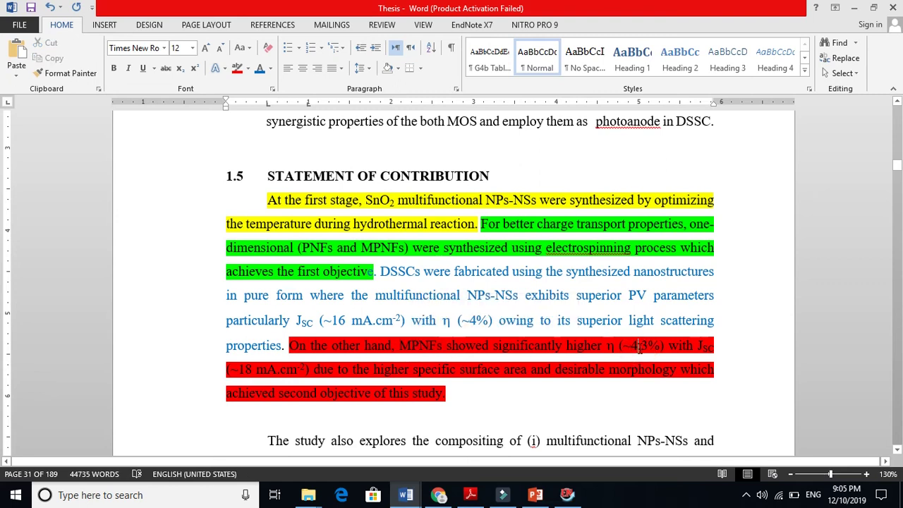
click(341, 381)
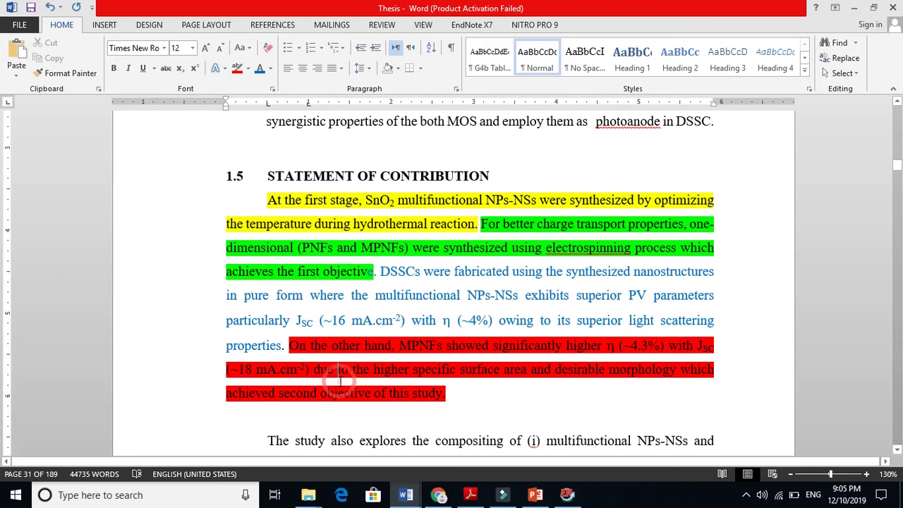
click(472, 374)
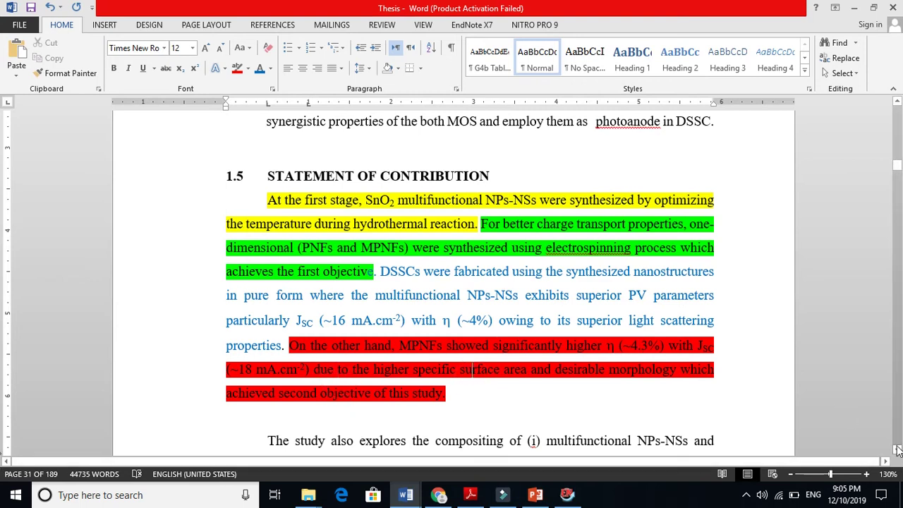
click(897, 450)
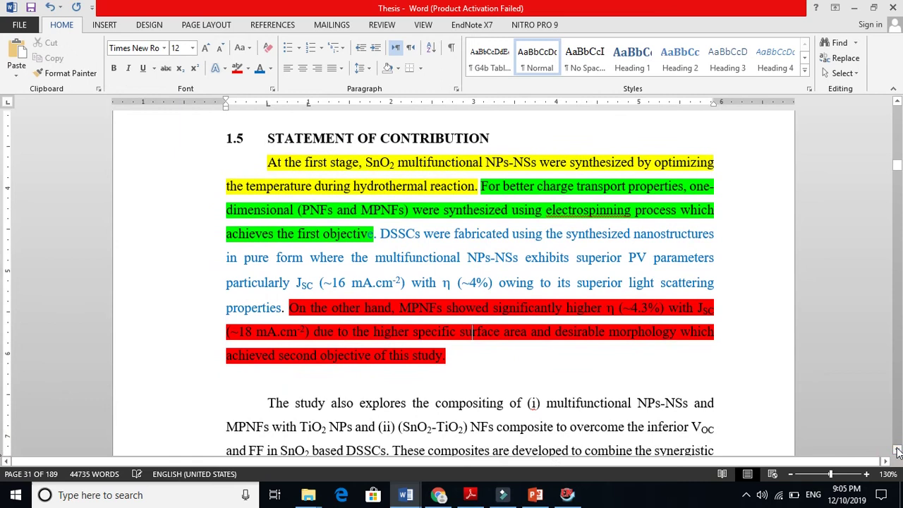
click(897, 450)
click(898, 450)
click(897, 450)
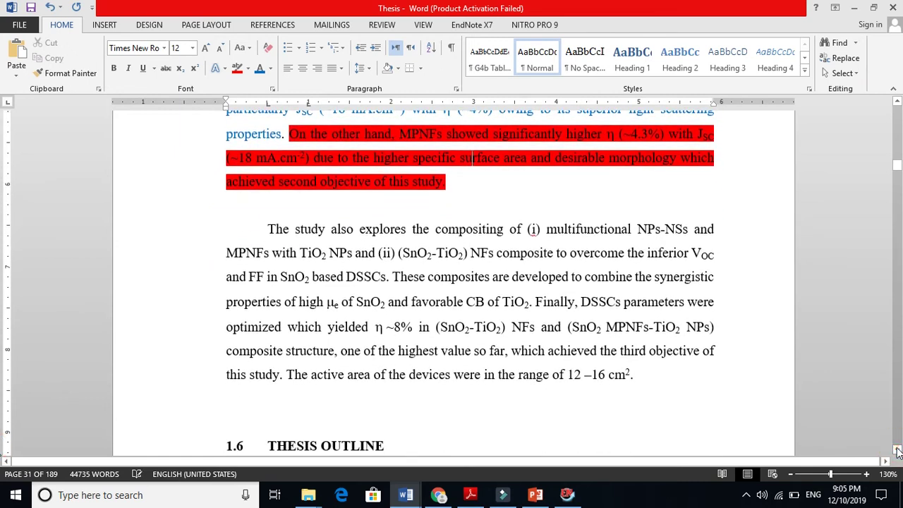
click(394, 234)
click(459, 235)
click(531, 234)
click(584, 235)
click(656, 235)
click(677, 235)
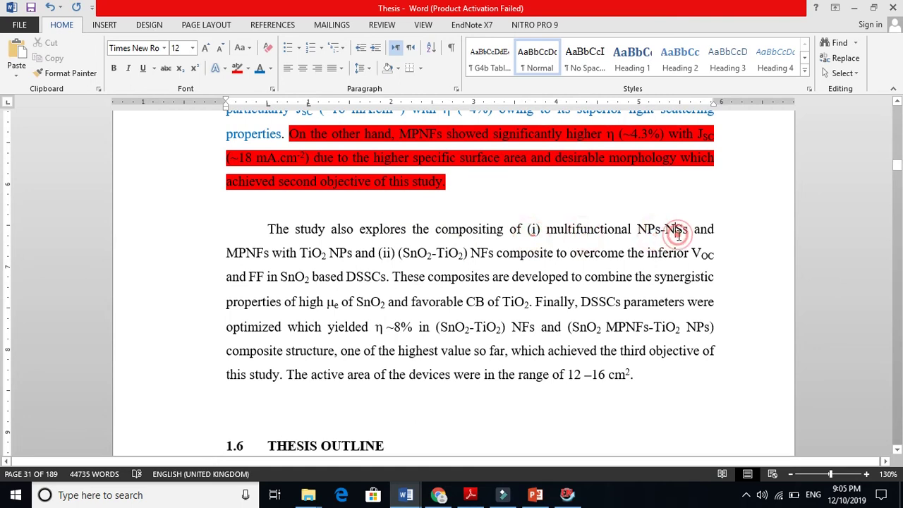
click(255, 252)
click(279, 252)
click(340, 256)
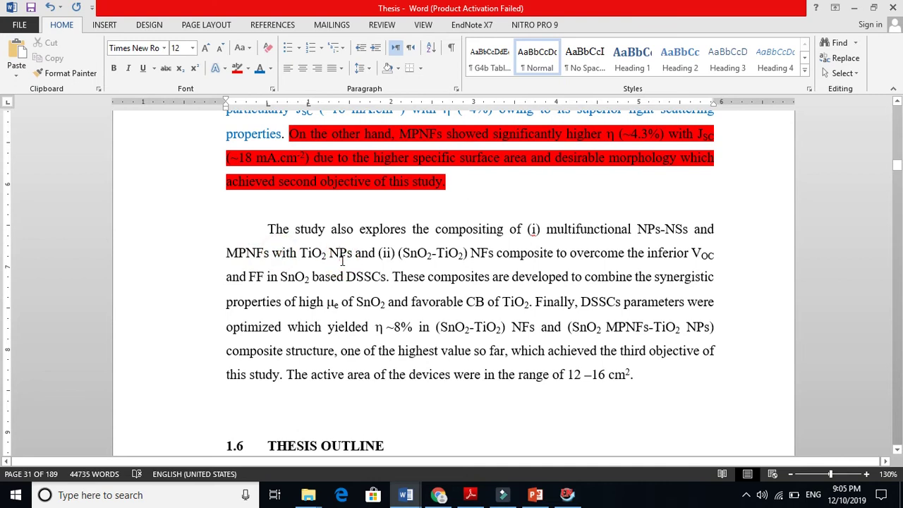
click(471, 235)
click(584, 238)
click(635, 238)
click(247, 256)
click(336, 260)
click(375, 260)
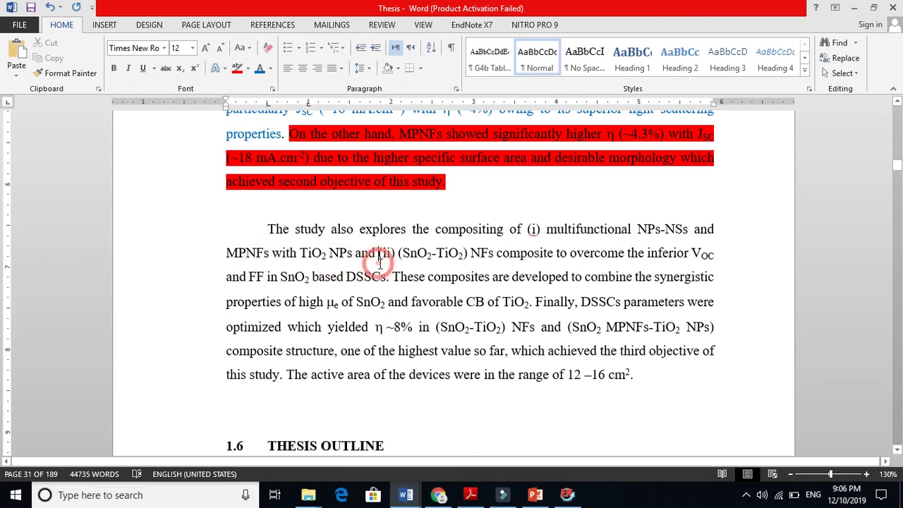
click(423, 261)
click(457, 261)
click(513, 261)
click(567, 262)
click(669, 260)
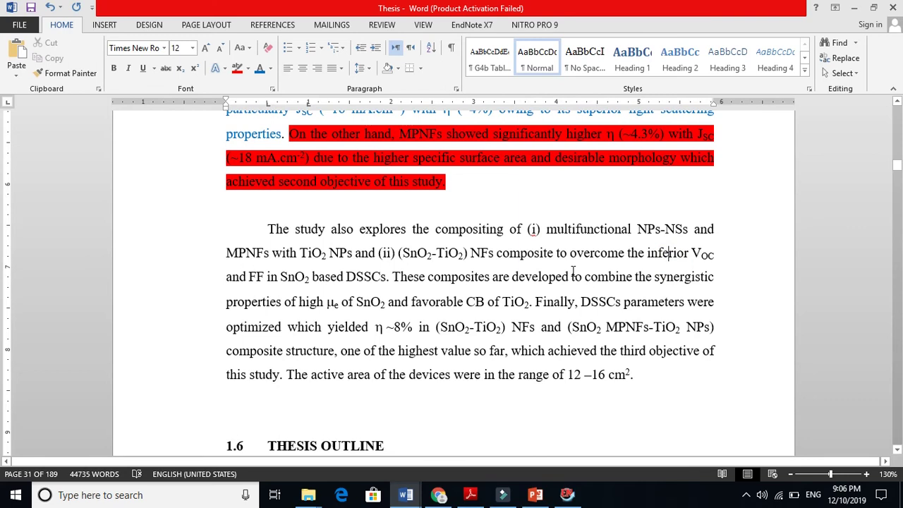
click(412, 258)
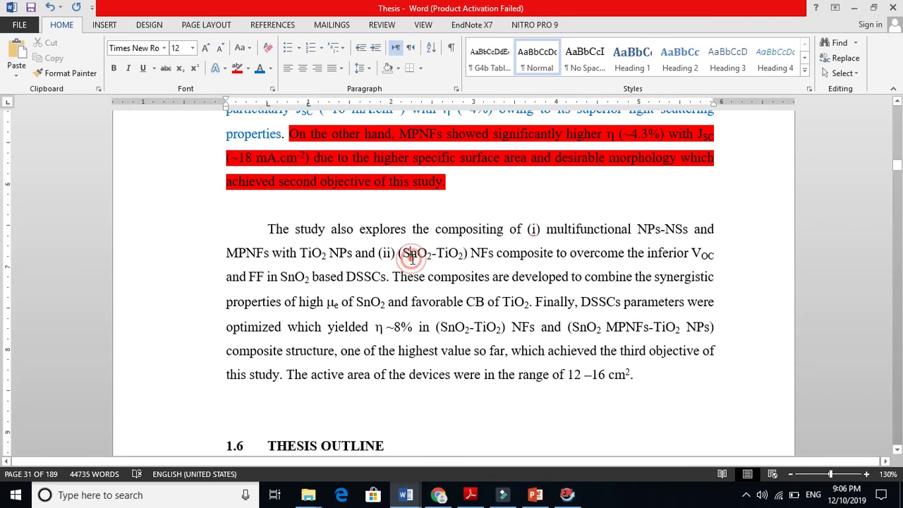
click(416, 258)
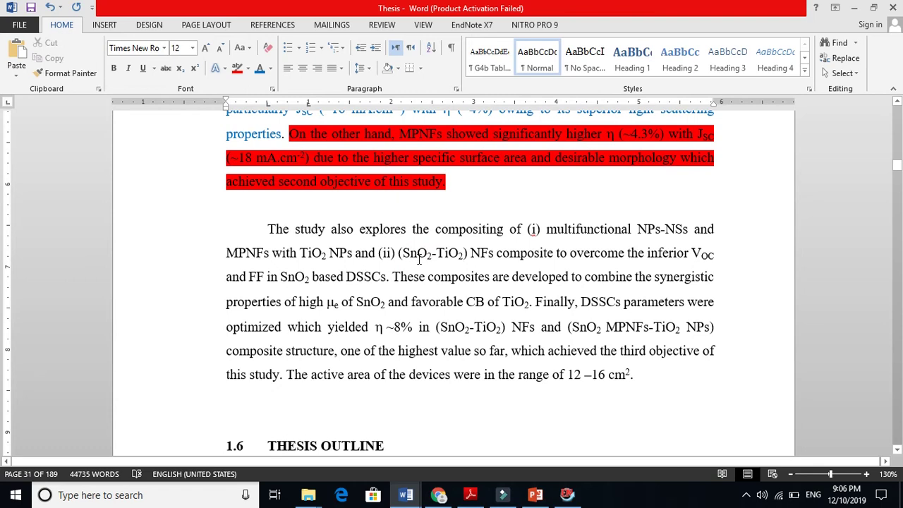
double_click(444, 257)
click(409, 258)
click(450, 254)
click(407, 258)
double_click(449, 256)
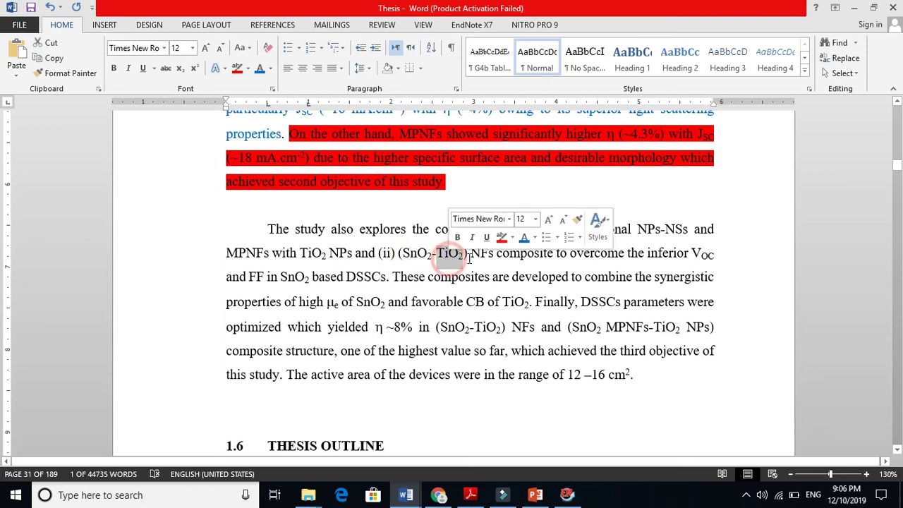
click(551, 259)
click(685, 259)
click(256, 277)
click(346, 286)
click(437, 285)
click(506, 282)
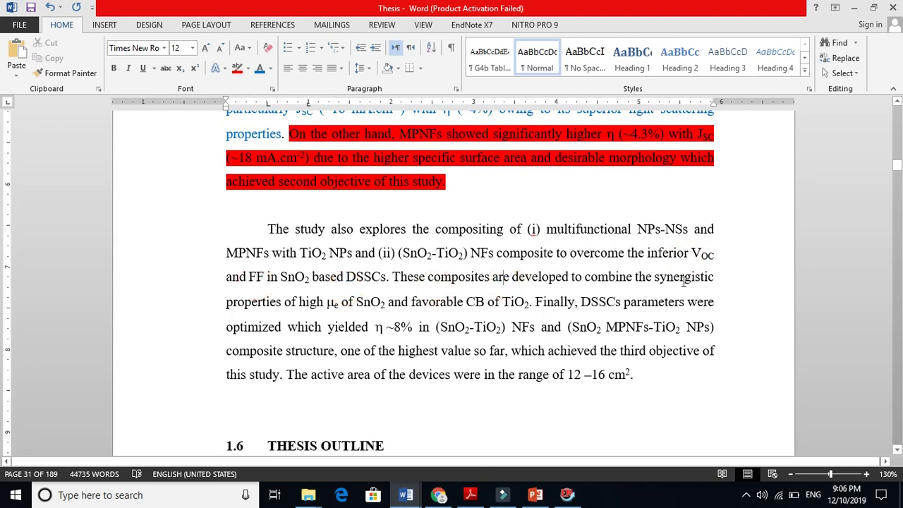
click(316, 304)
click(335, 306)
click(370, 307)
double_click(480, 302)
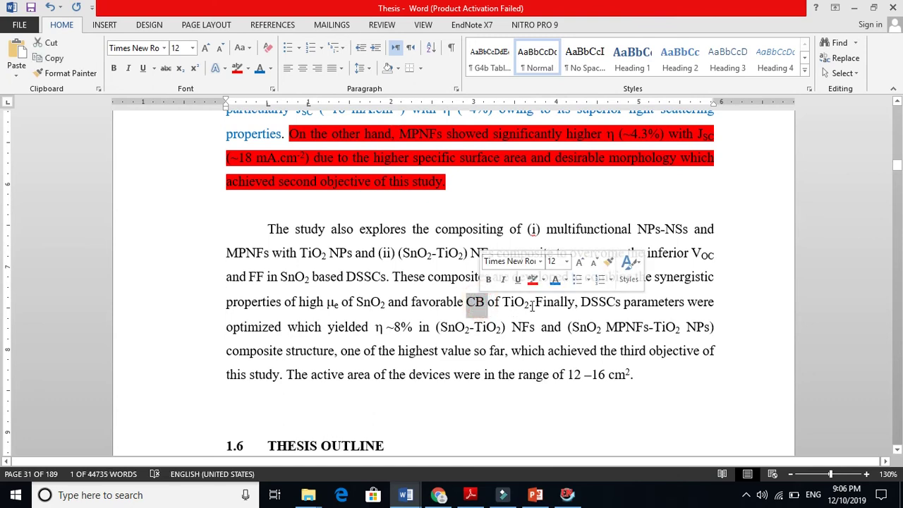
click(605, 302)
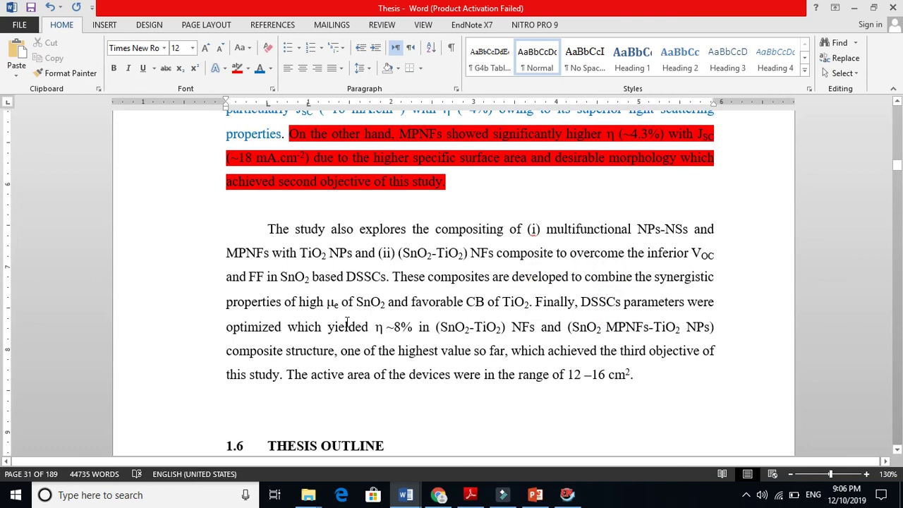
click(322, 331)
click(390, 332)
click(598, 330)
click(626, 330)
click(321, 354)
click(405, 359)
click(490, 354)
click(553, 356)
click(298, 393)
click(896, 103)
click(897, 102)
click(896, 103)
click(897, 102)
click(897, 103)
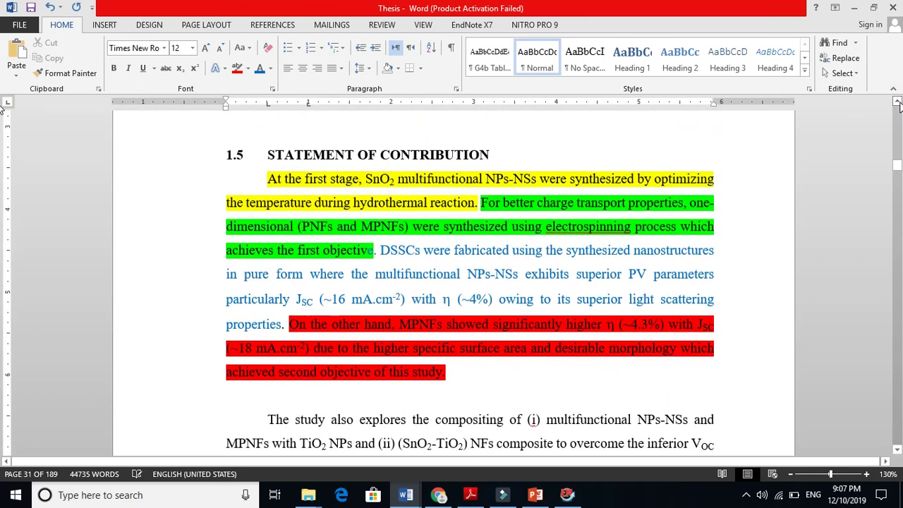